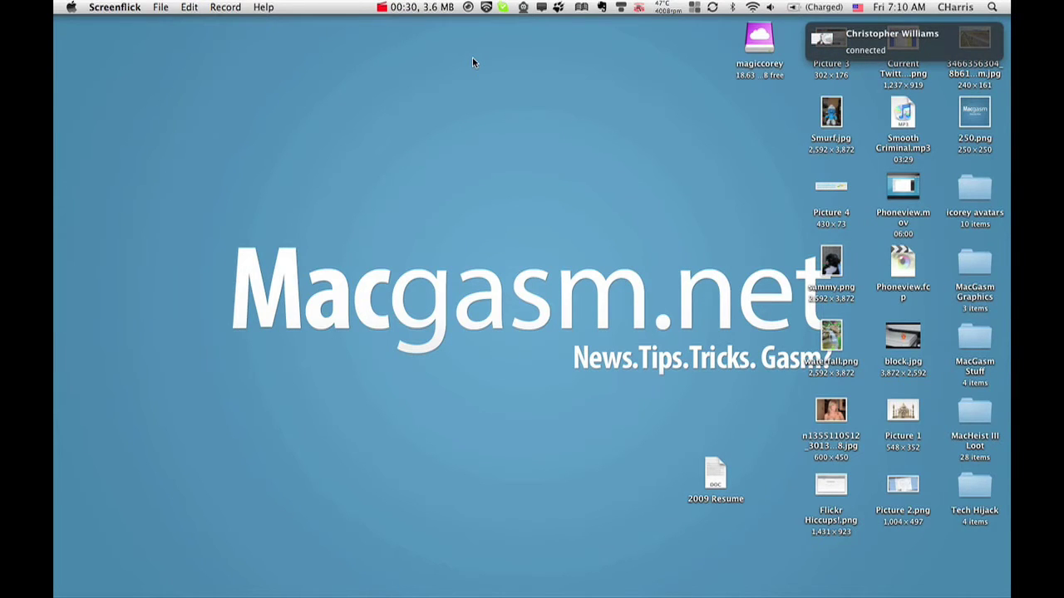
- Quit the Adium chat app from its Dock icon's context menu
mouse_move(59, 79)
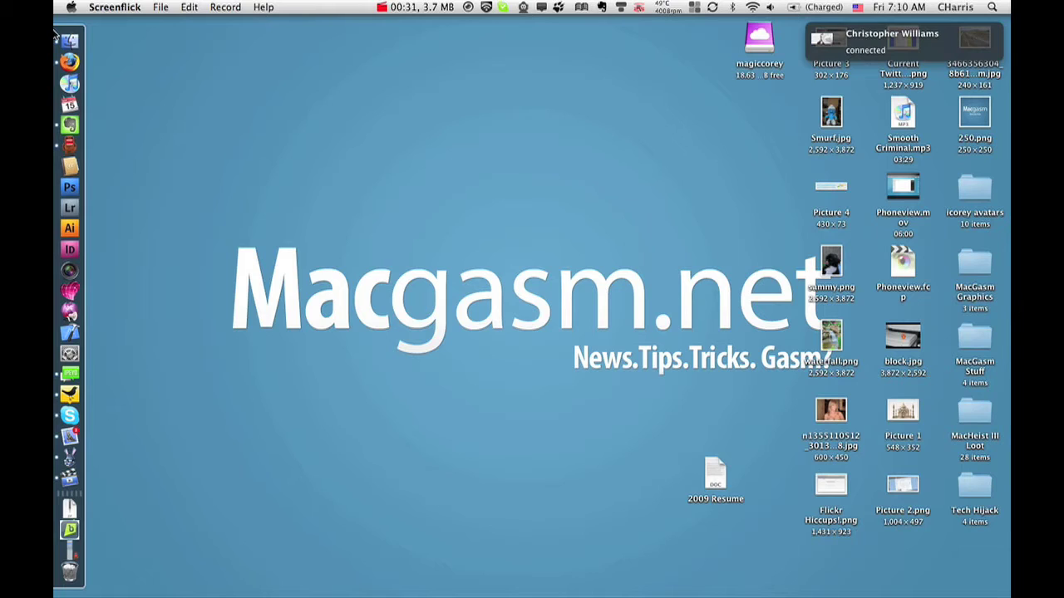
right_click(69, 148)
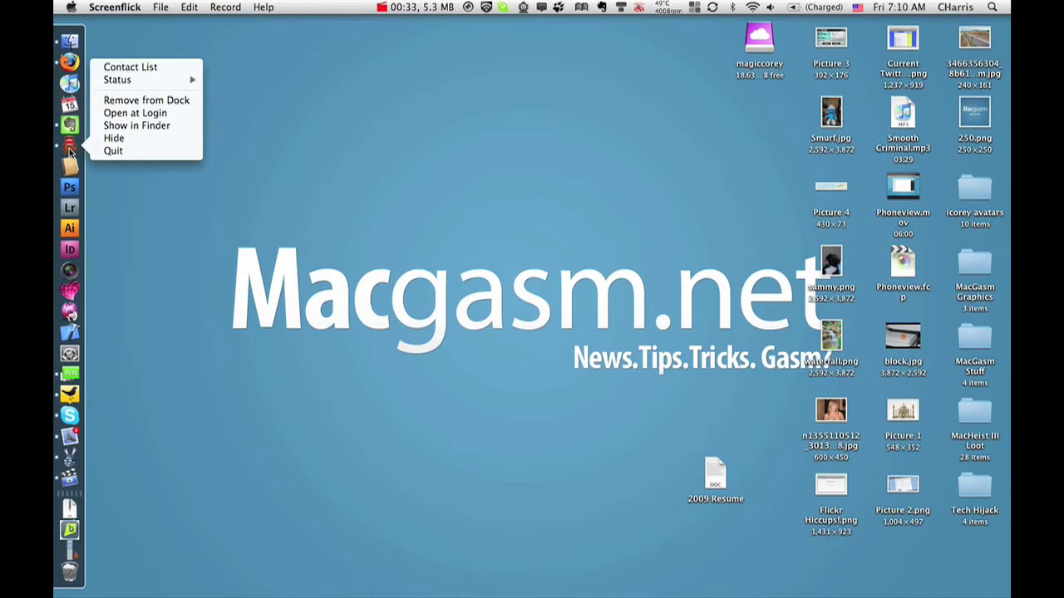
left_click(112, 152)
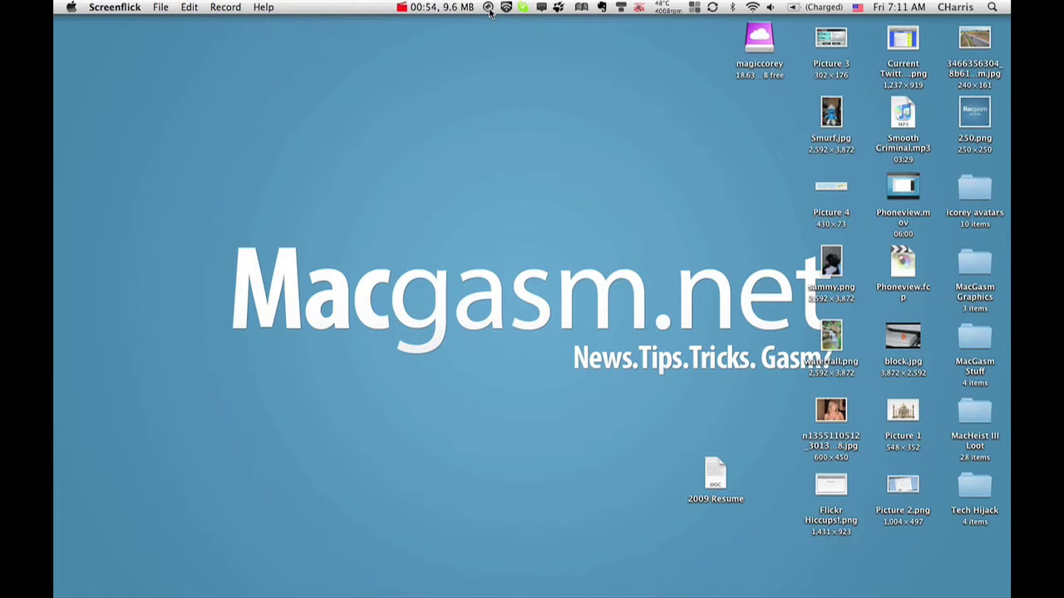
- Show the LittleSnapper library window from the menu-bar icon
left_click(489, 8)
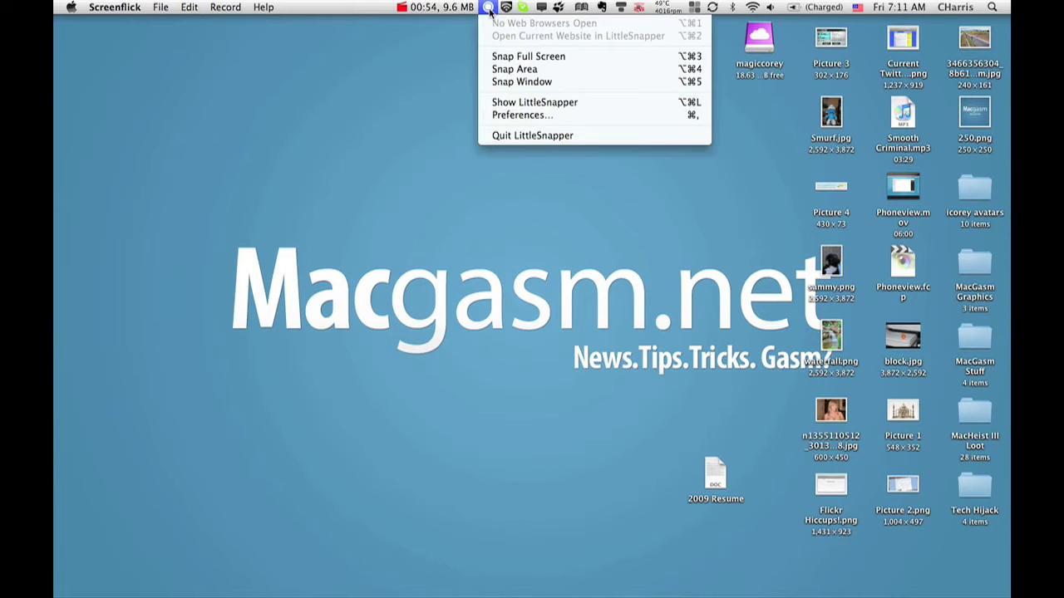
left_click(536, 104)
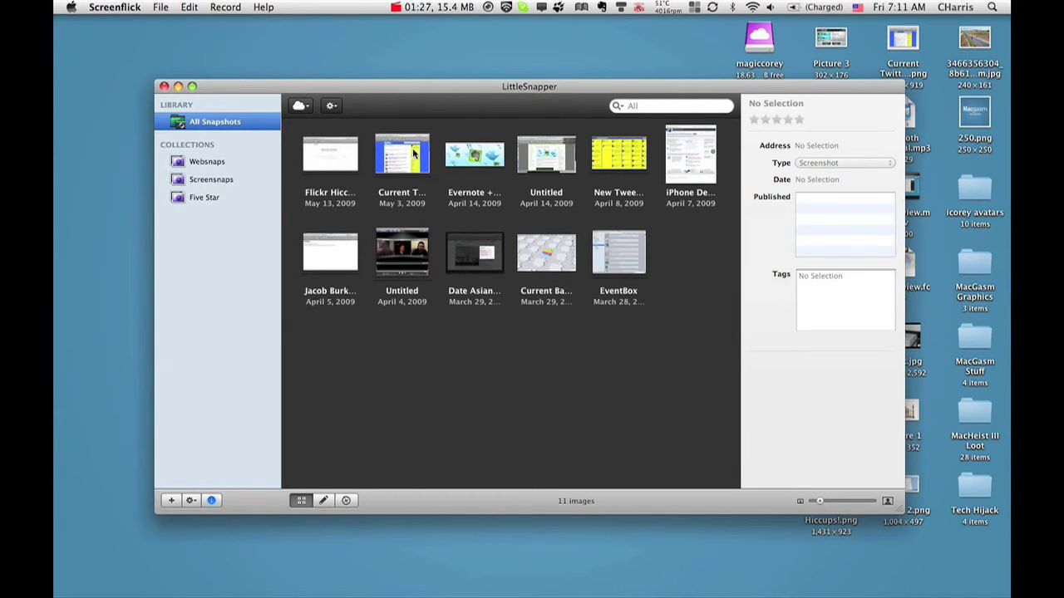
- Give the Evernote + Twitter snapshot four stars, leaving its type as Screenshot
left_click(477, 164)
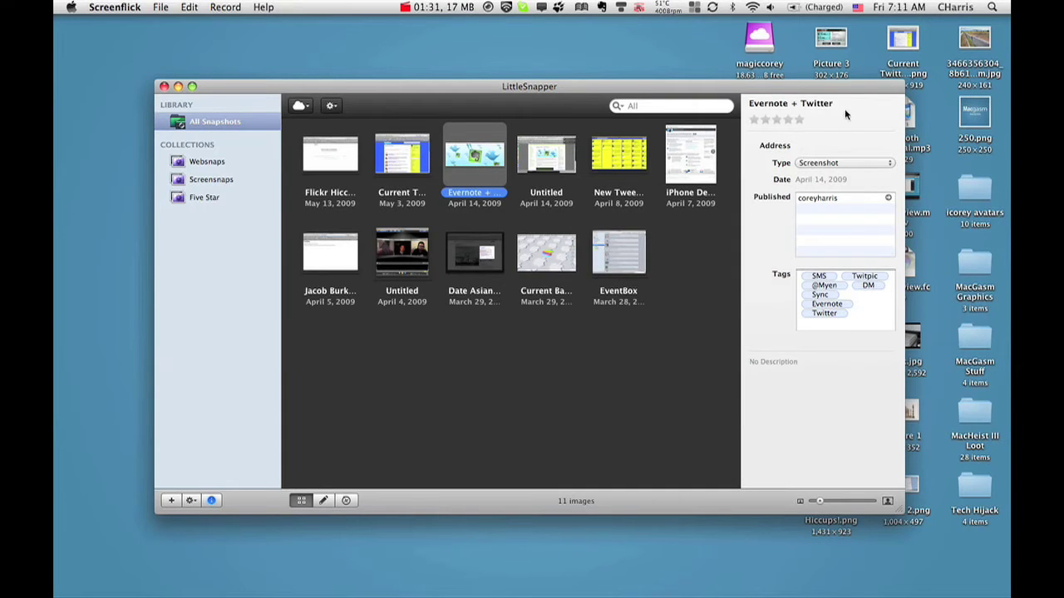
left_click(789, 121)
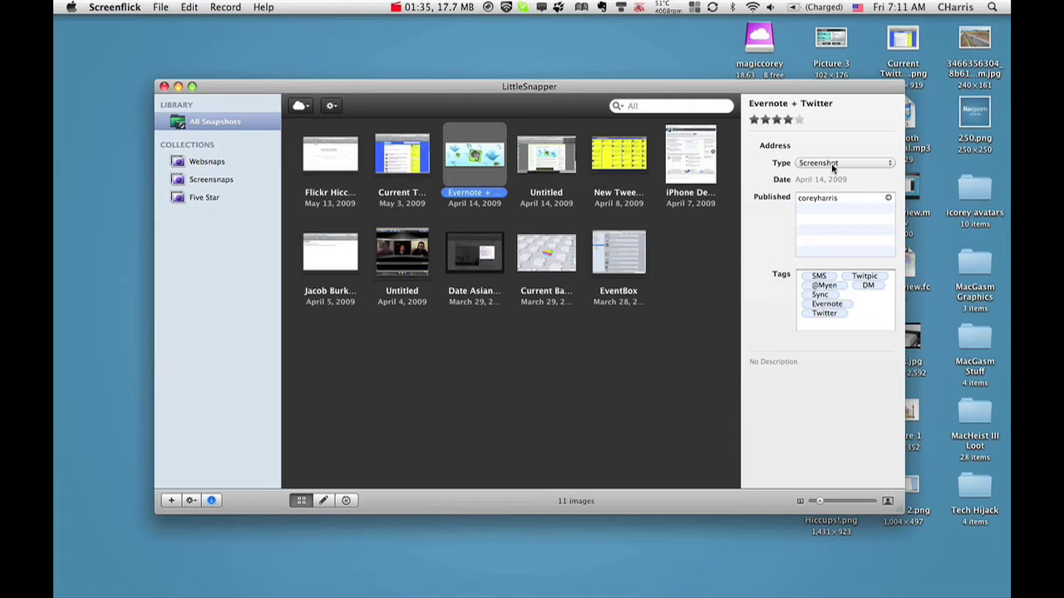
left_click(891, 165)
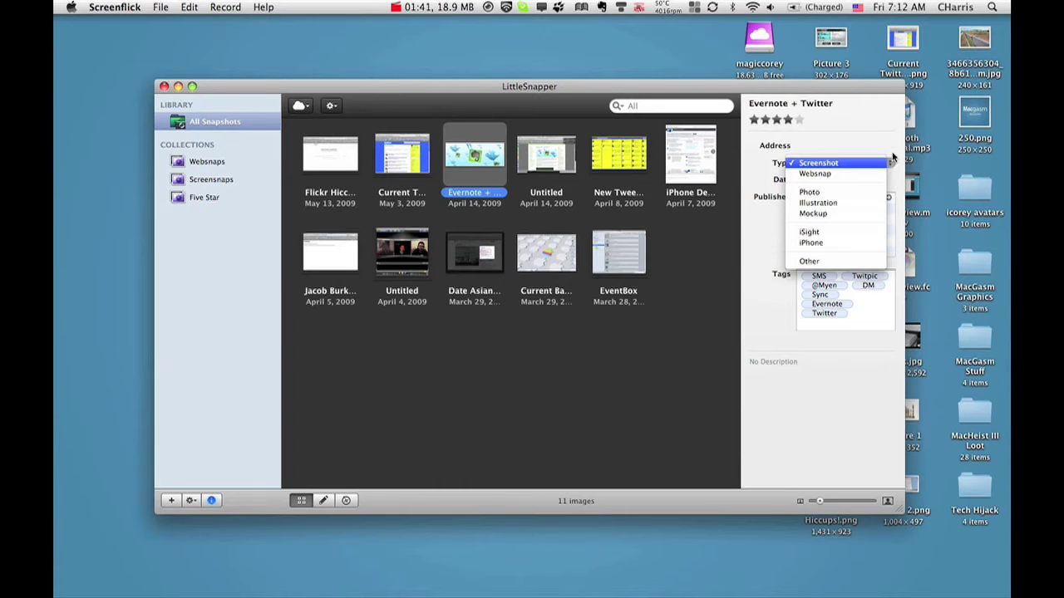
left_click(890, 129)
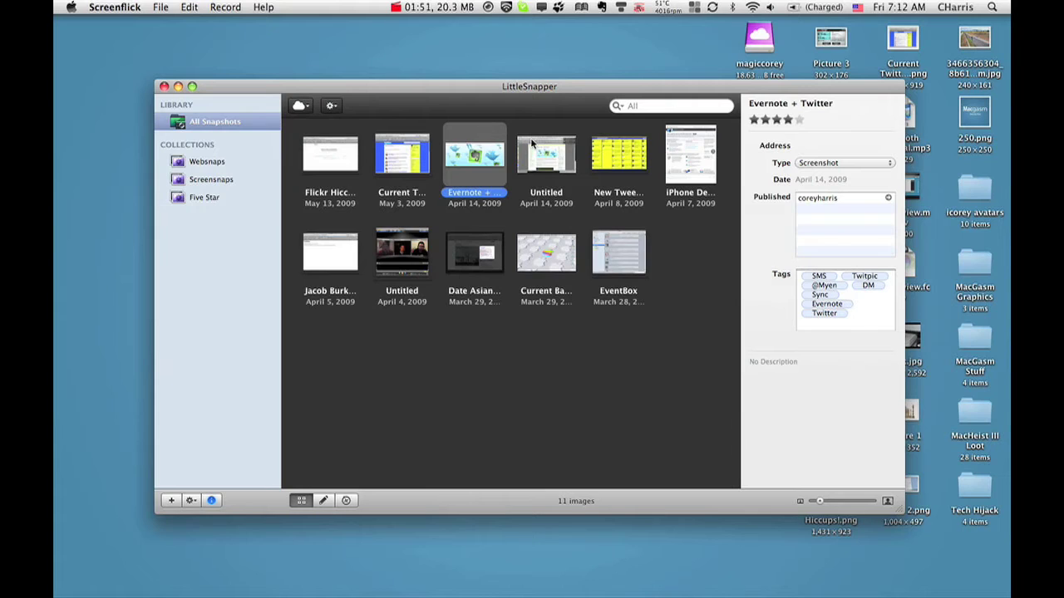
left_click(306, 107)
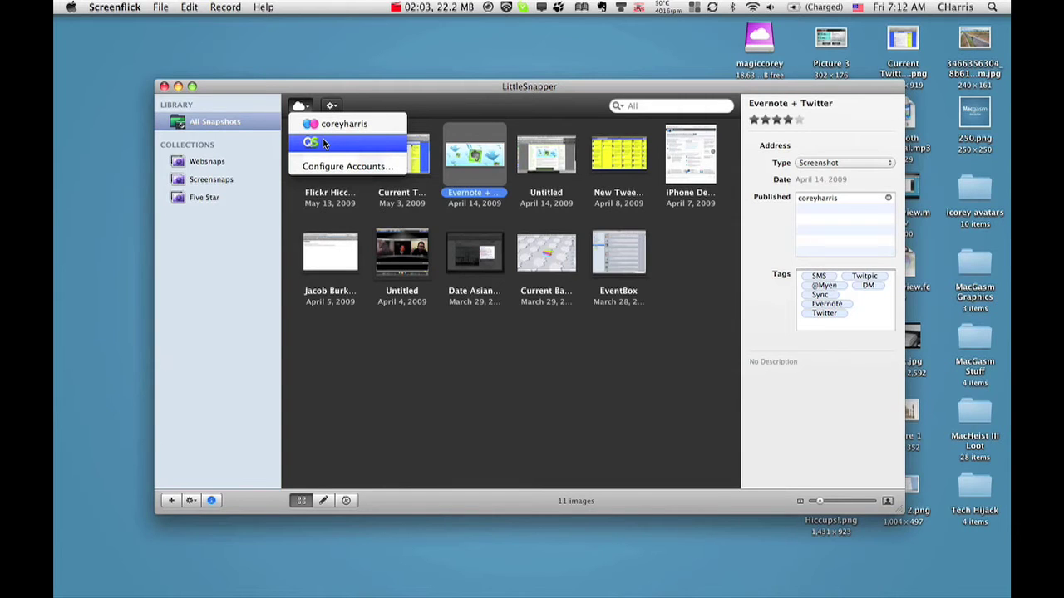
left_click(337, 166)
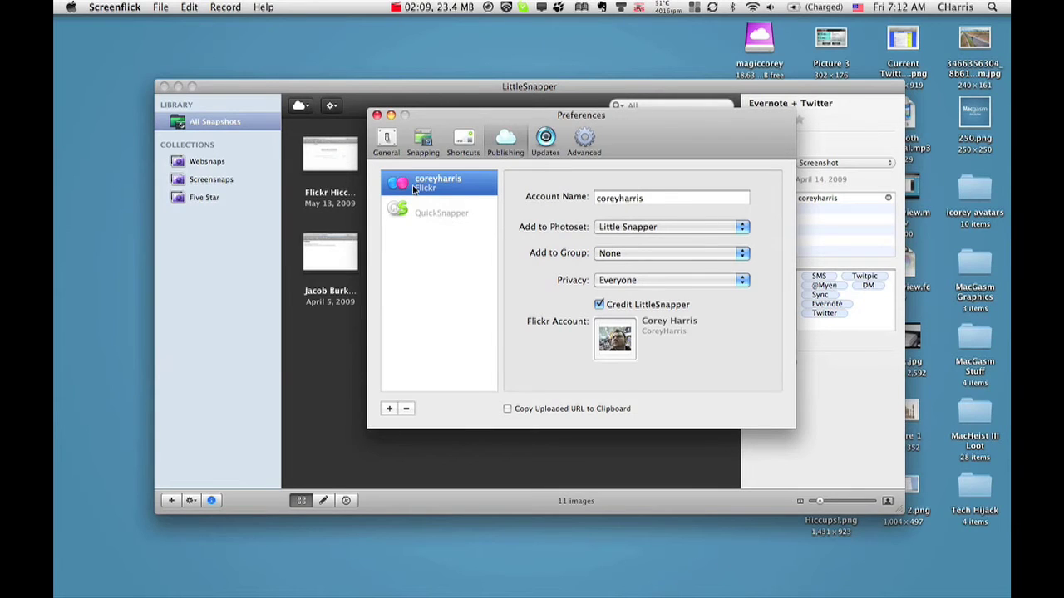
left_click(389, 409)
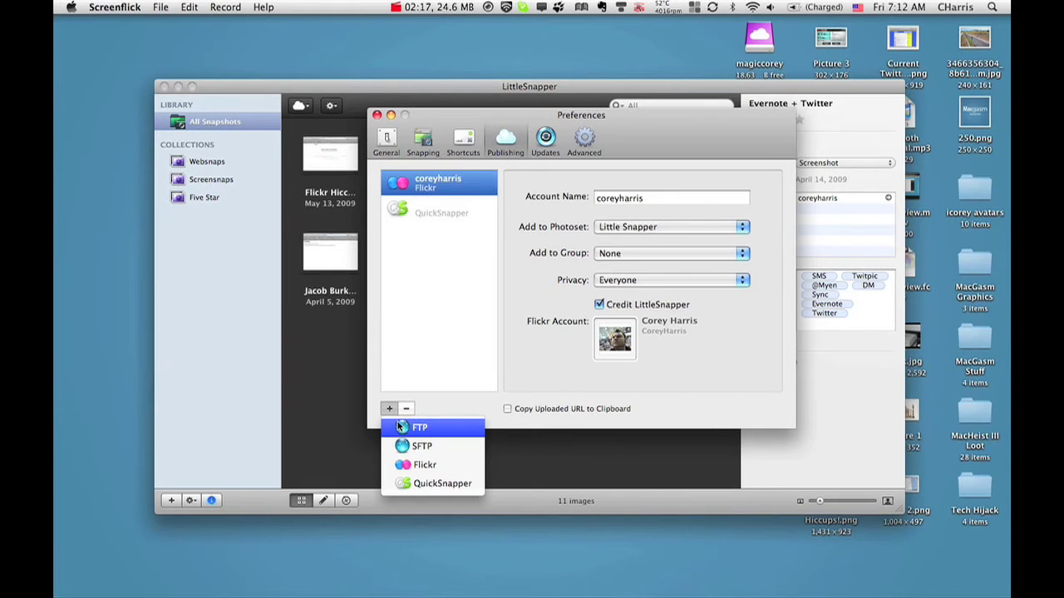
left_click(708, 132)
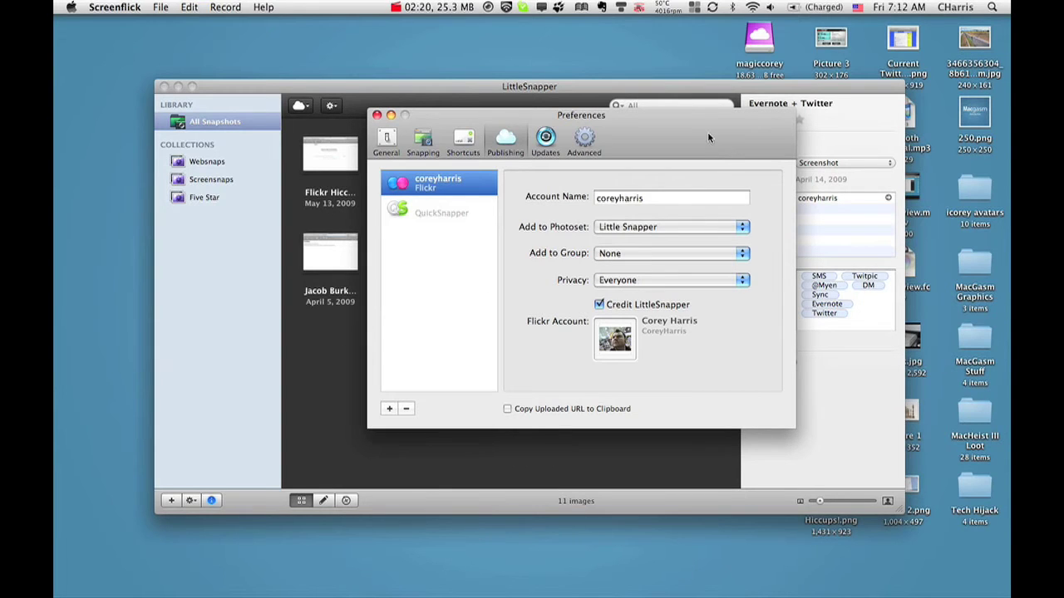
left_click(378, 115)
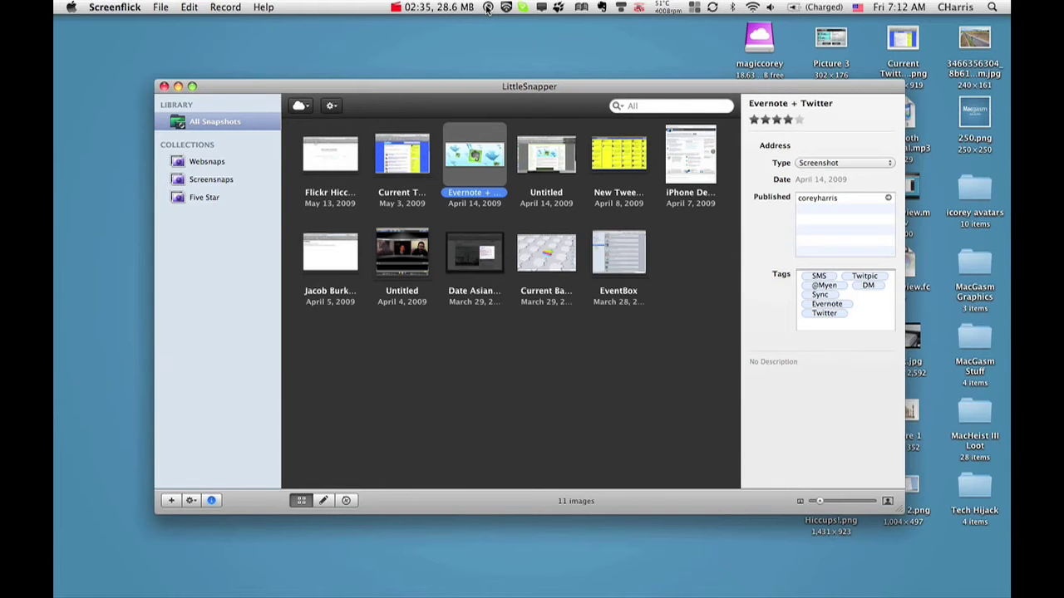
- Close the library, switch to the TweetDeck space and snap the TweetDeck window
left_click(164, 86)
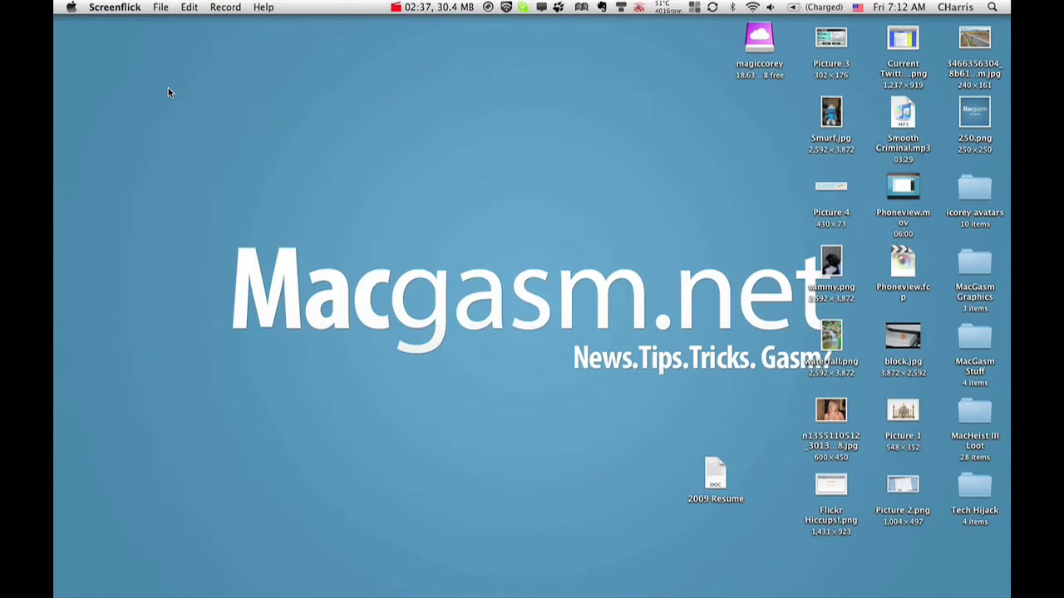
key("ctrl+Left")
left_click(488, 8)
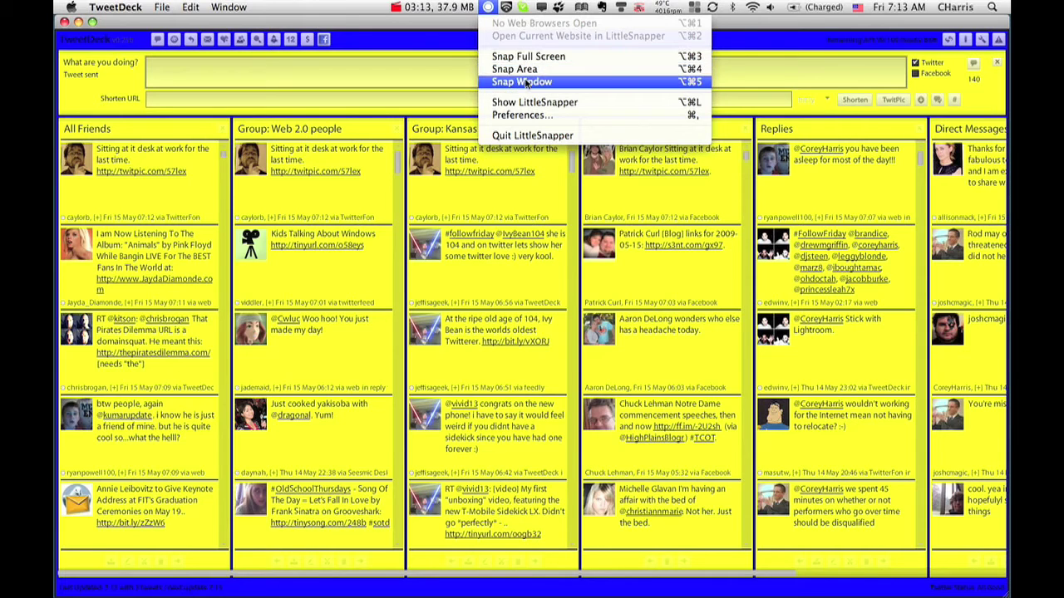
left_click(524, 82)
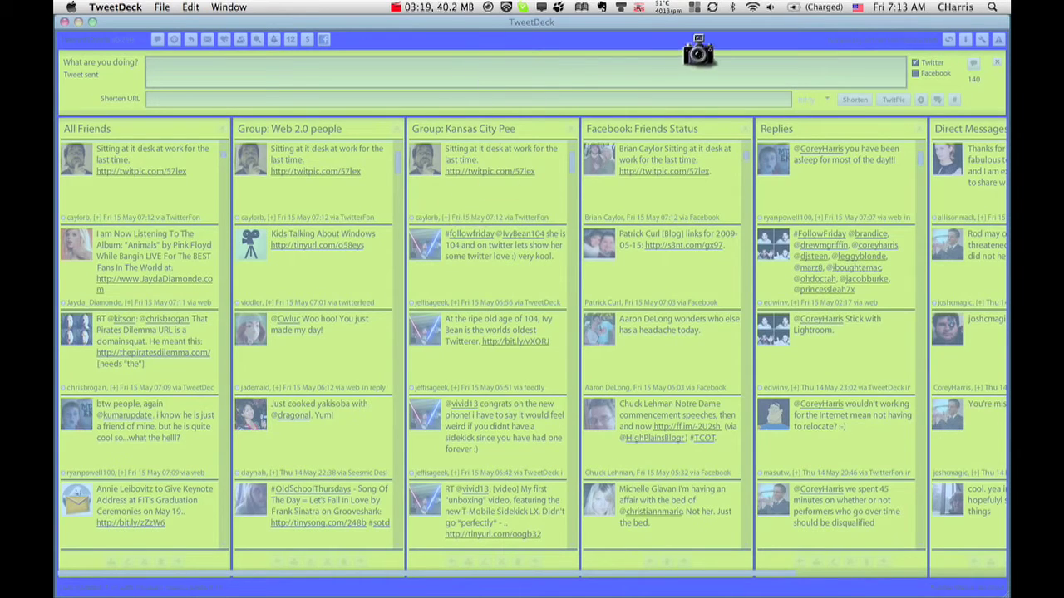
left_click(565, 38)
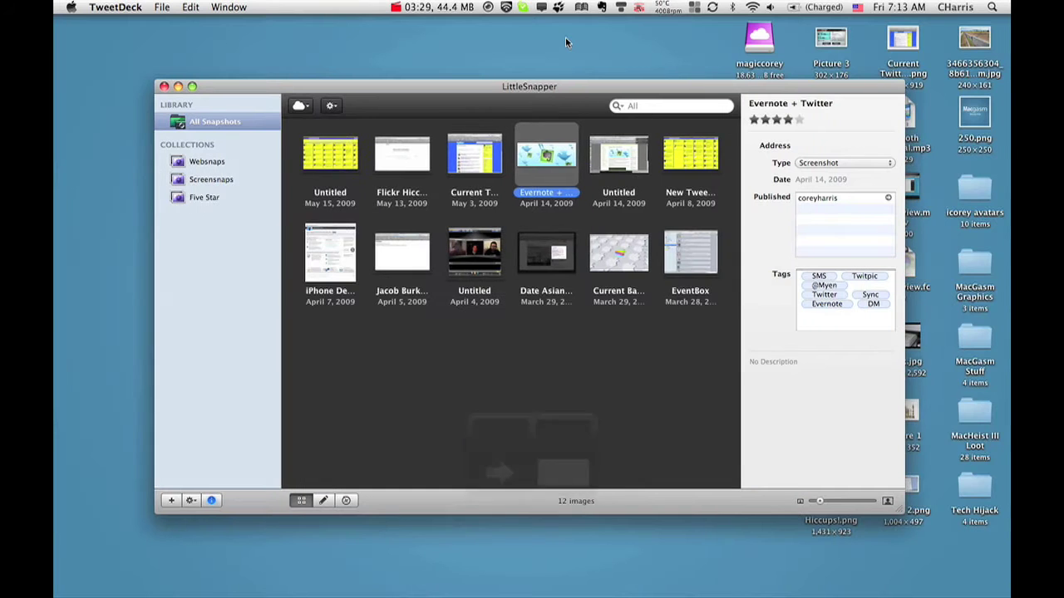
- Retitle the new Untitled TweetDeck snapshot to 'Tweet test'
left_click(326, 156)
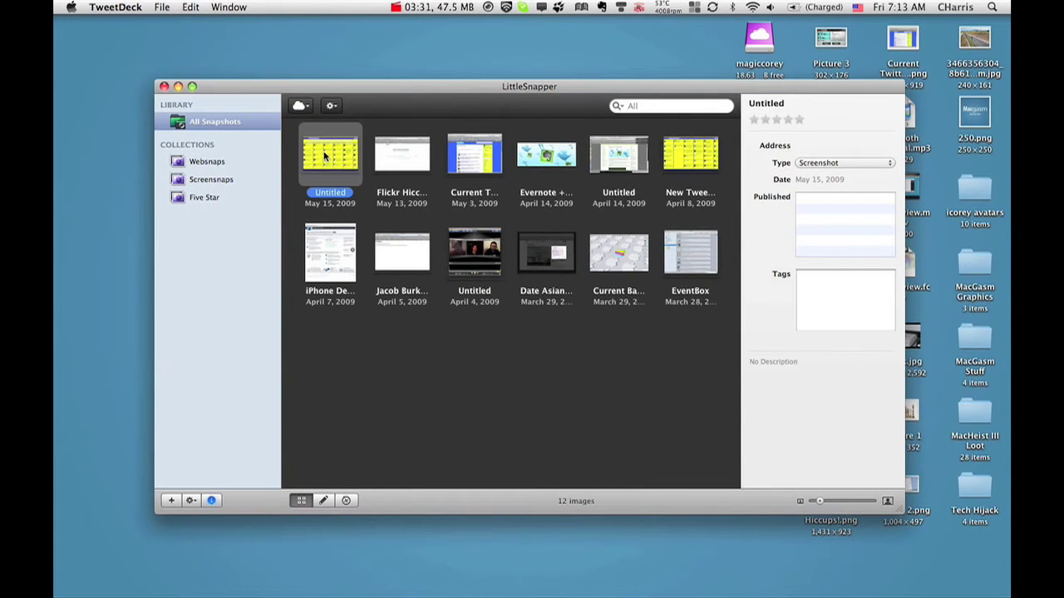
left_click(773, 103)
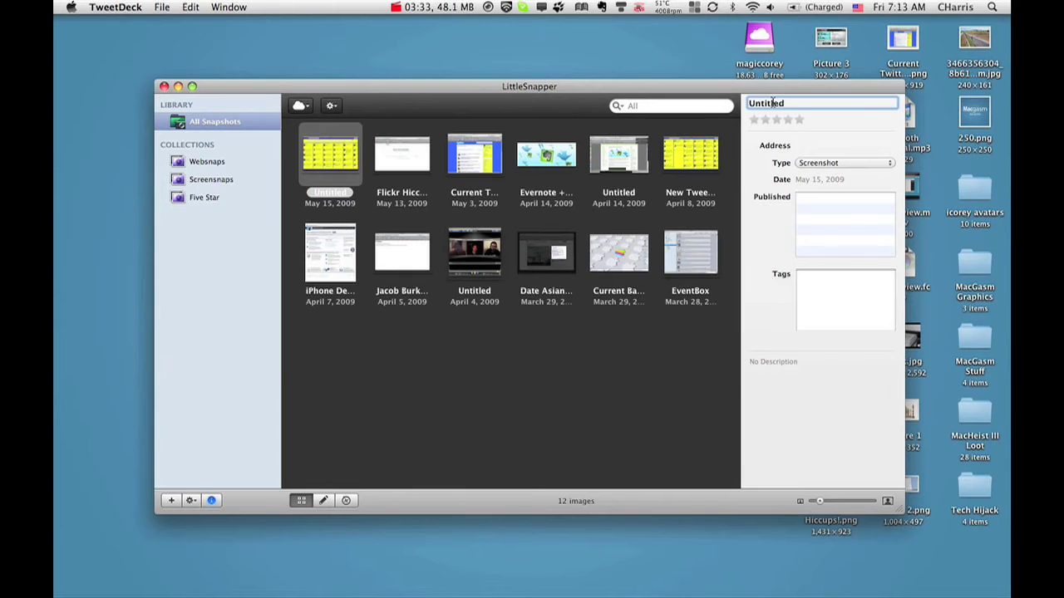
double_click(773, 104)
type("Tweet test")
key("Tab")
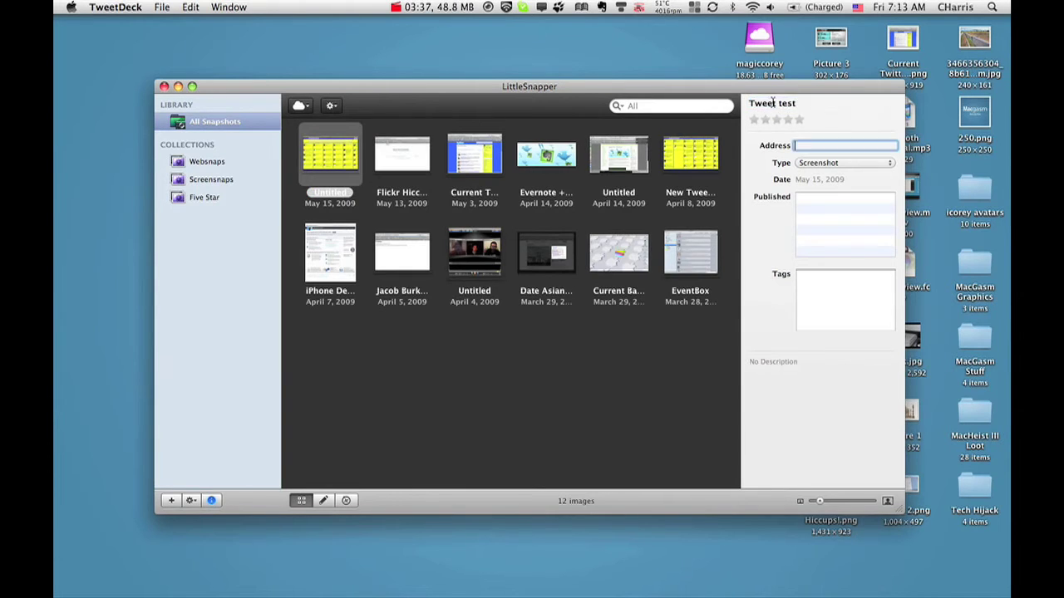
key("Return")
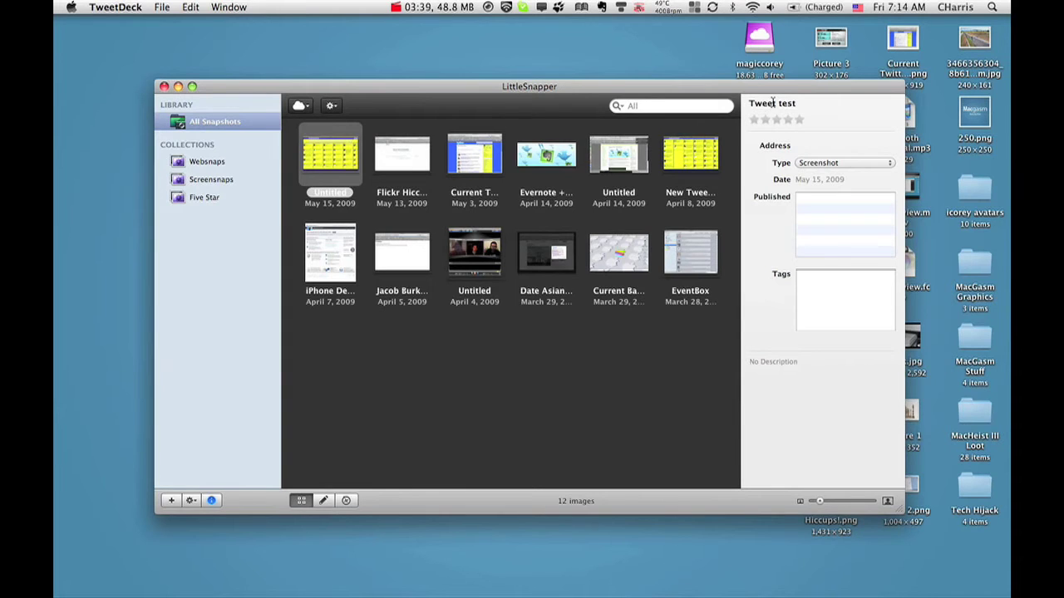
- Tag the snapshot tweetdeck and twitter, then switch to the Firefox space
key("Tab")
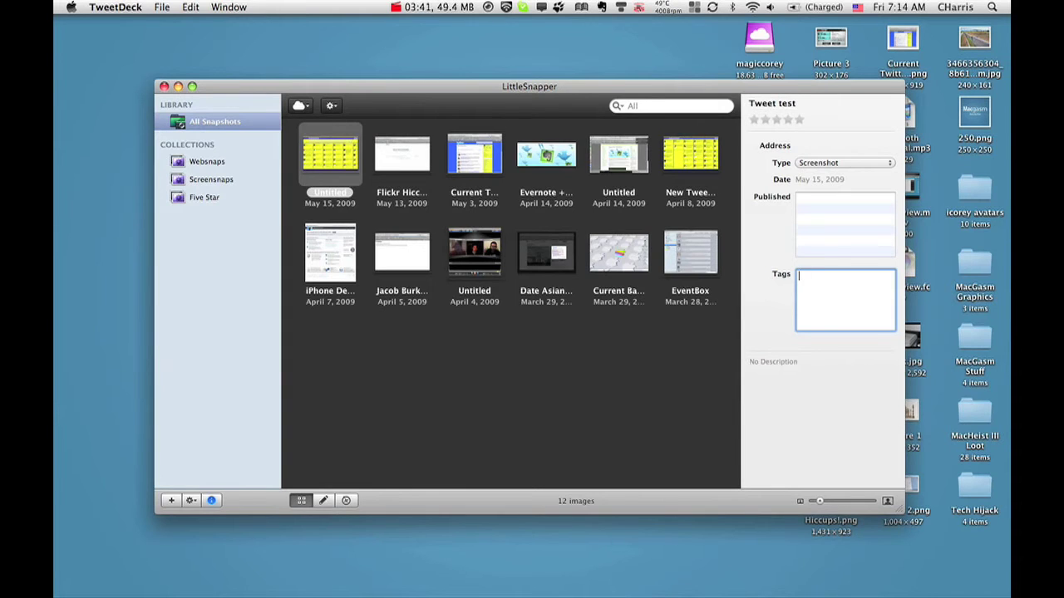
type("tweetde")
type("ck,")
type("tw")
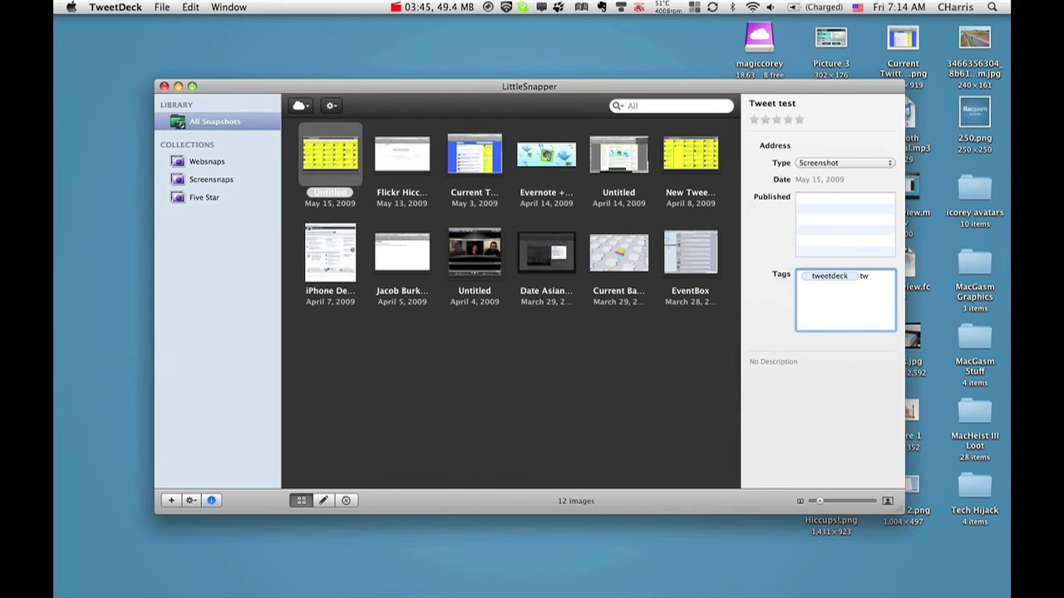
type("itter,")
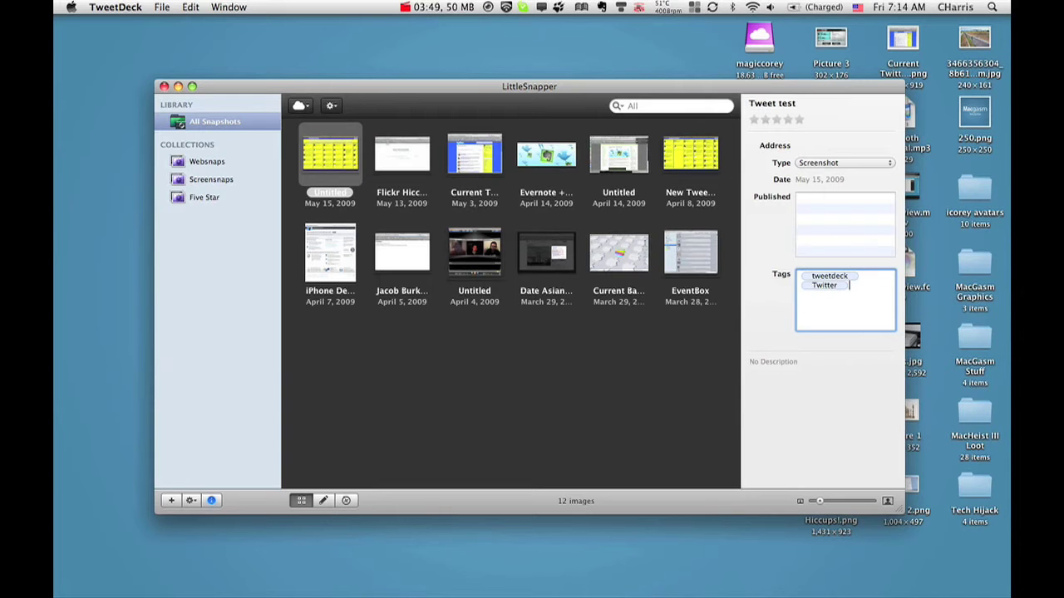
key("ctrl+Up")
key("ctrl+Left")
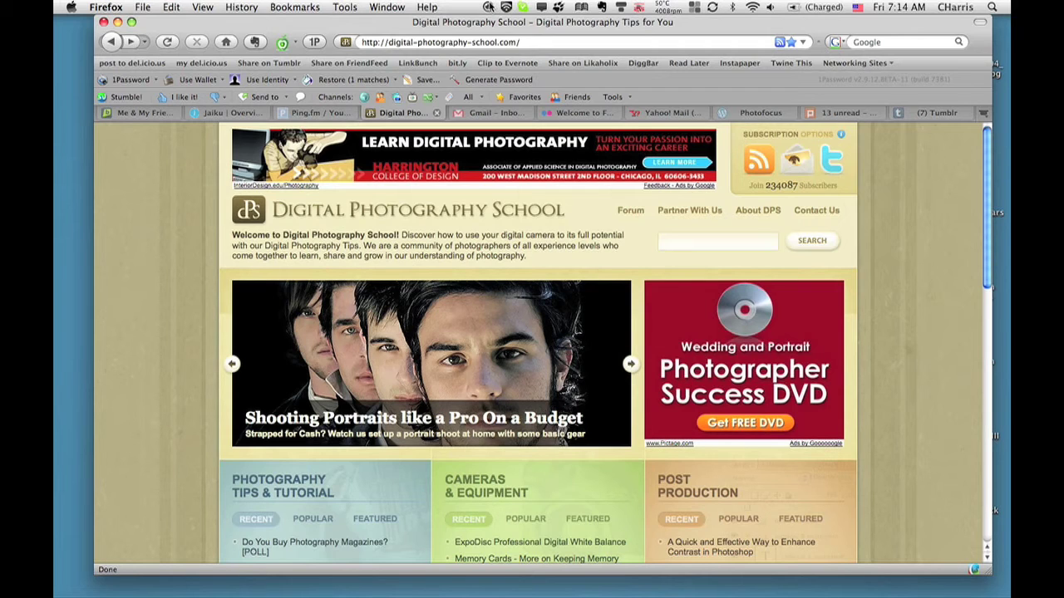
- Open Firefox's current Digital Photography School site in LittleSnapper's built-in browser
left_click(488, 8)
left_click(489, 8)
left_click(489, 8)
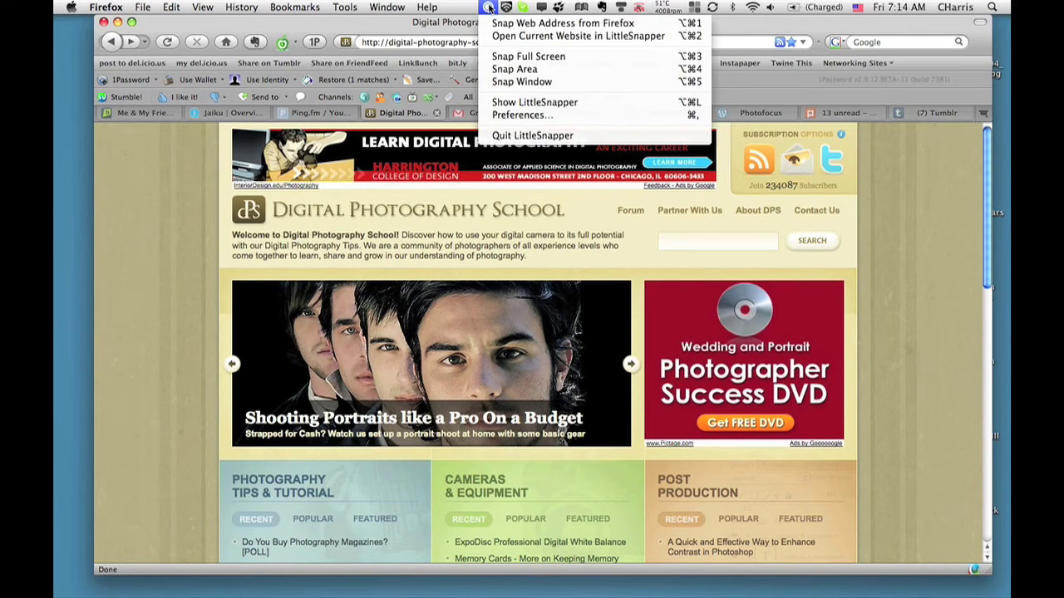
left_click(525, 36)
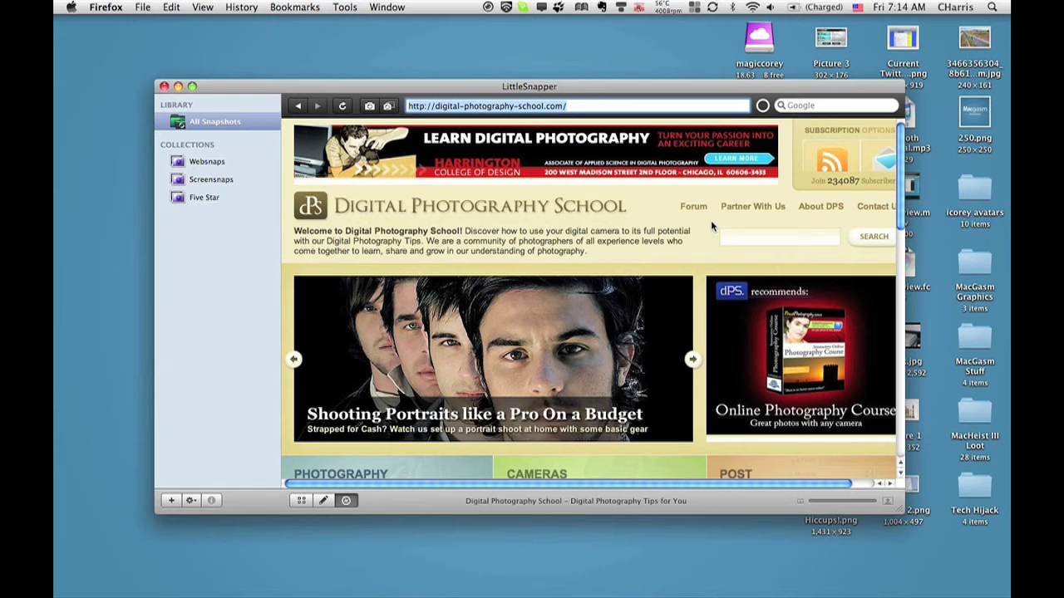
- Enlarge the browser window, then start and cancel a selection of the logo header
mouse_move(697, 204)
left_click_drag(906, 513, 990, 551)
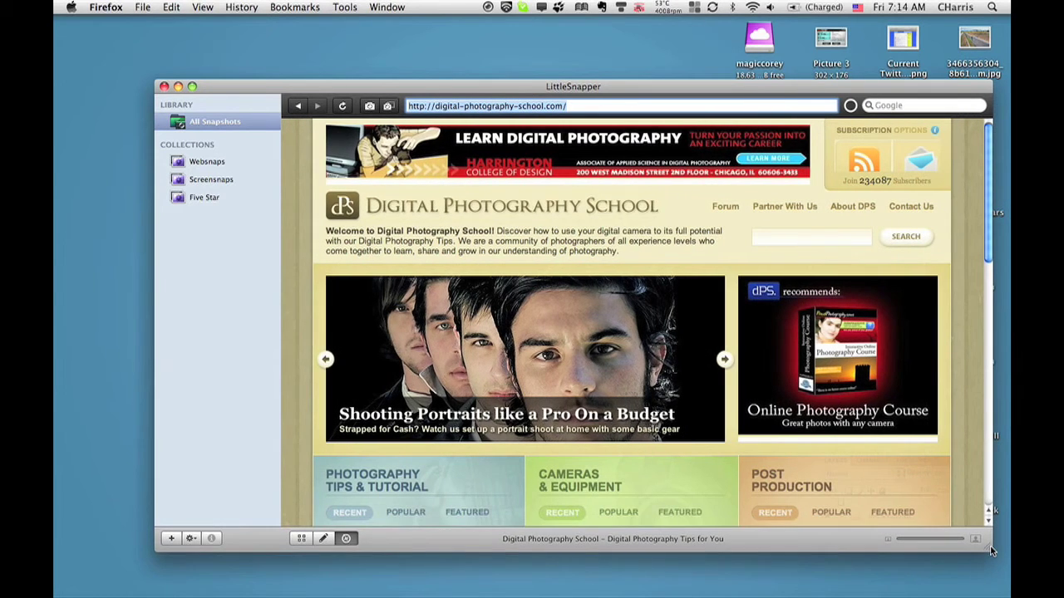
left_click(387, 109)
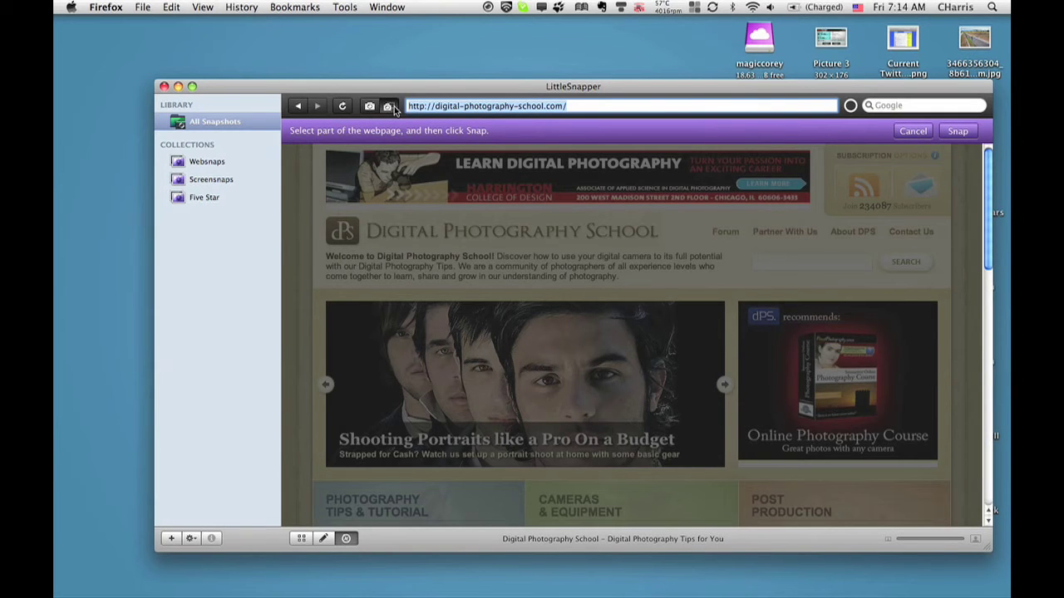
left_click(430, 223)
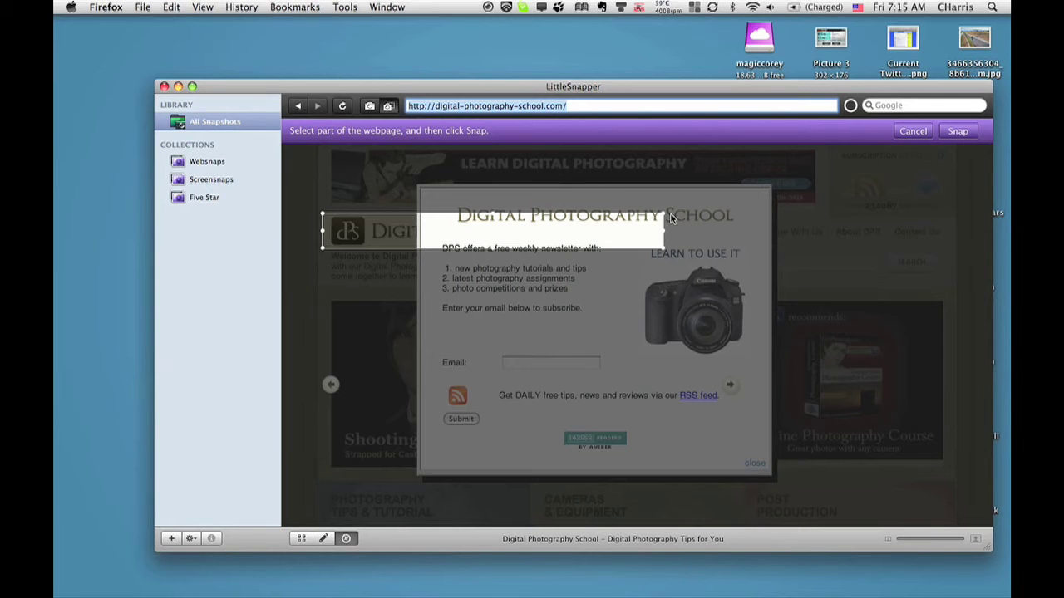
left_click(914, 132)
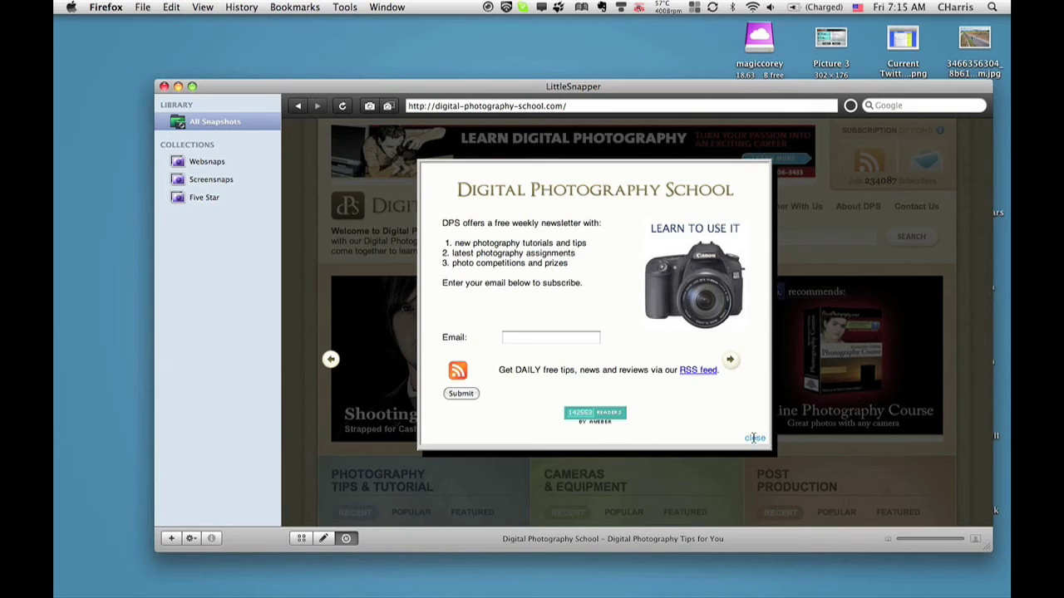
- Close the newsletter popup and websnap the Digital Photography School logo header
left_click(754, 438)
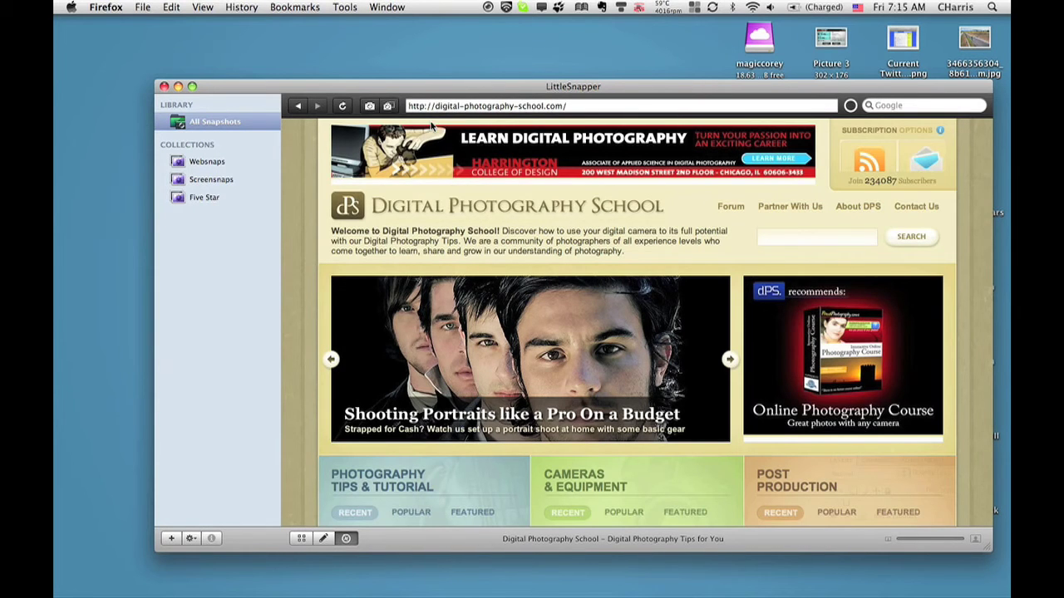
left_click(388, 106)
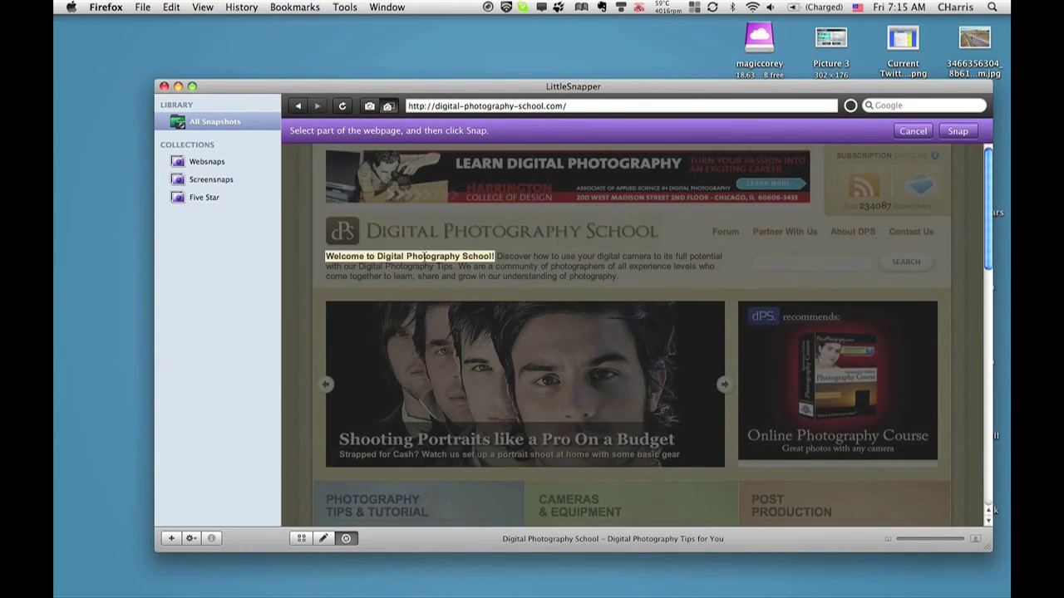
left_click(438, 234)
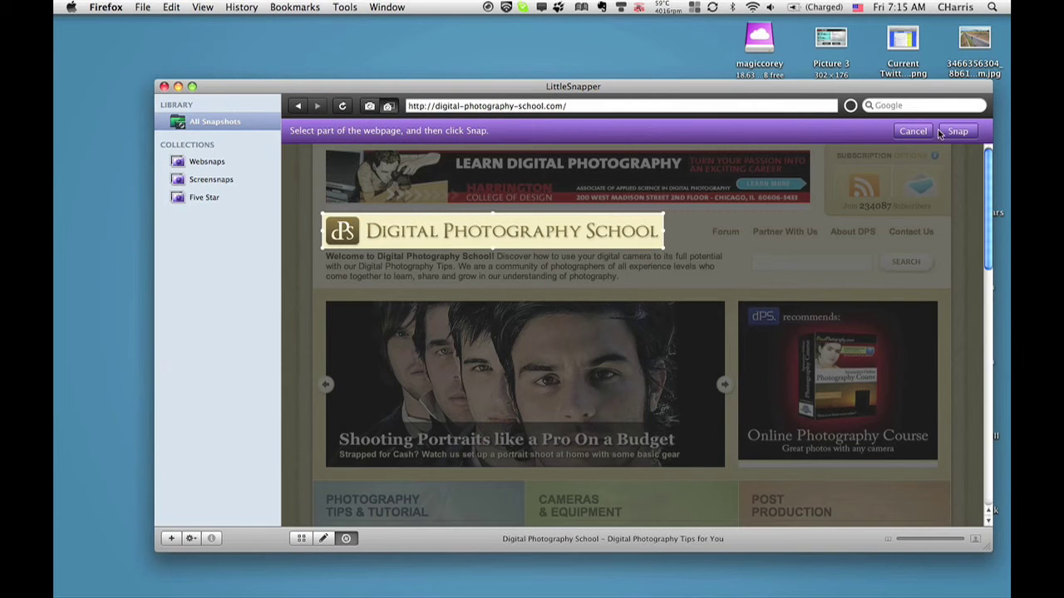
left_click(957, 132)
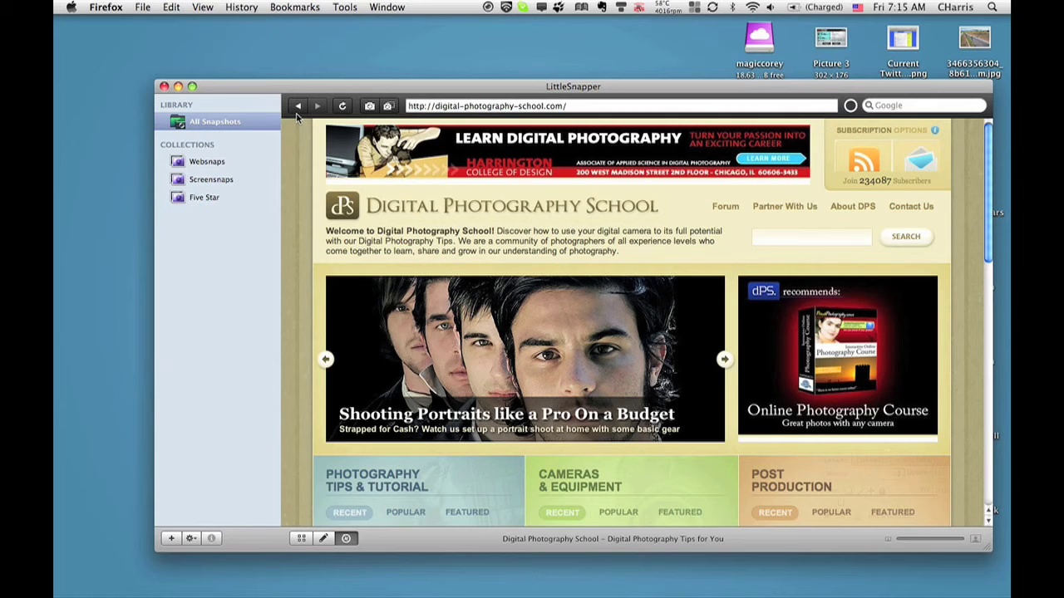
- Open the iPhone Dev Center snapshot from the grid and upload it to Flickr
left_click(302, 539)
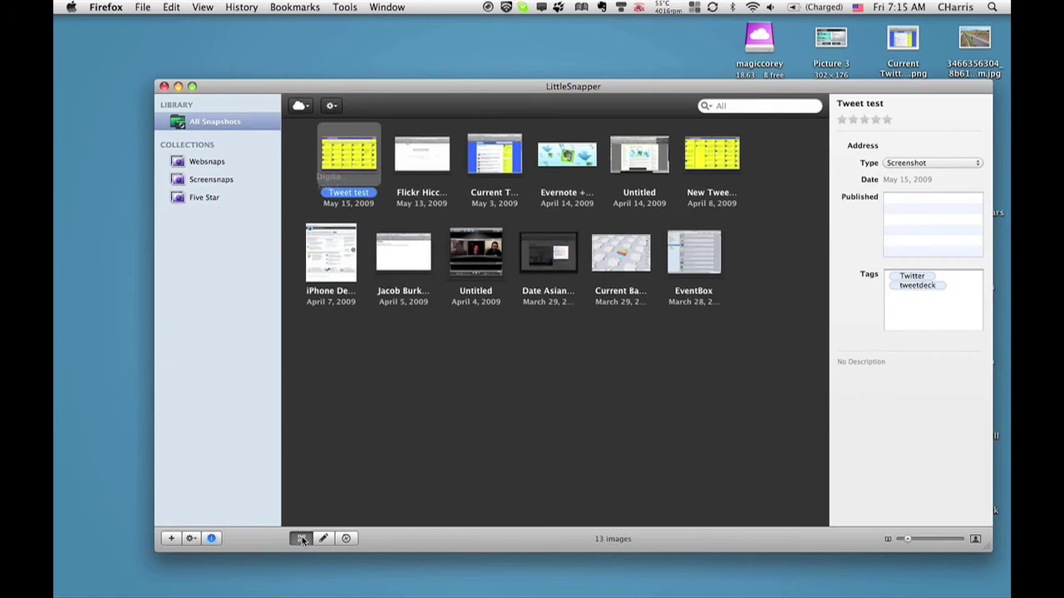
left_click(340, 159)
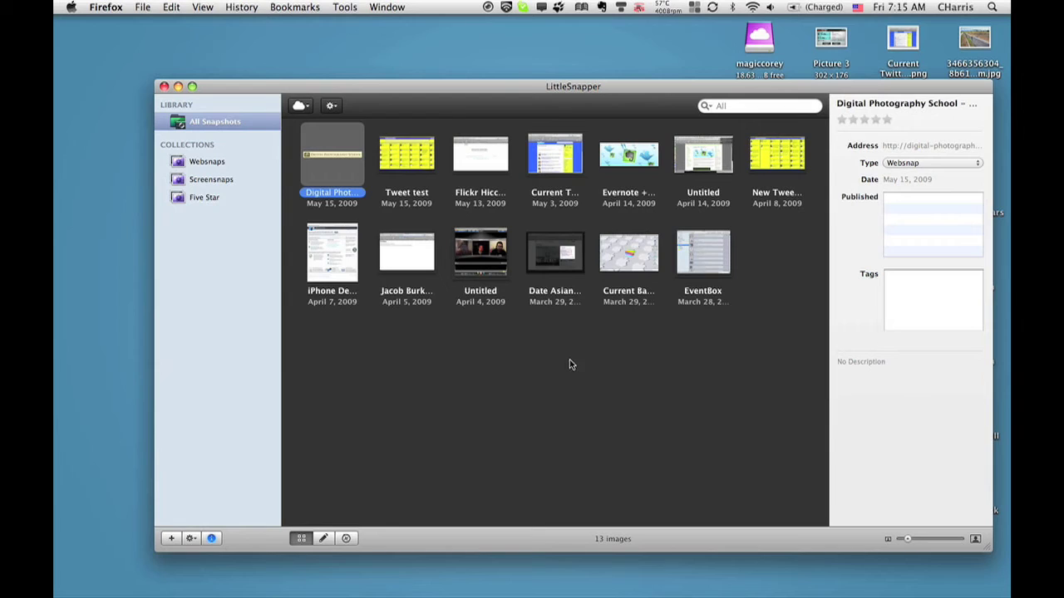
left_click(351, 277)
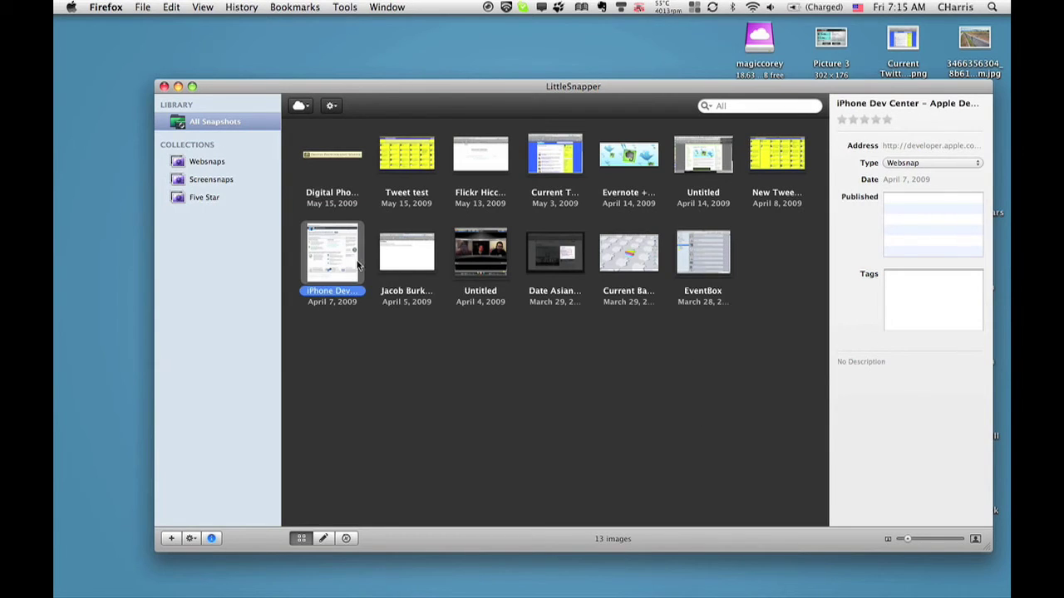
double_click(332, 268)
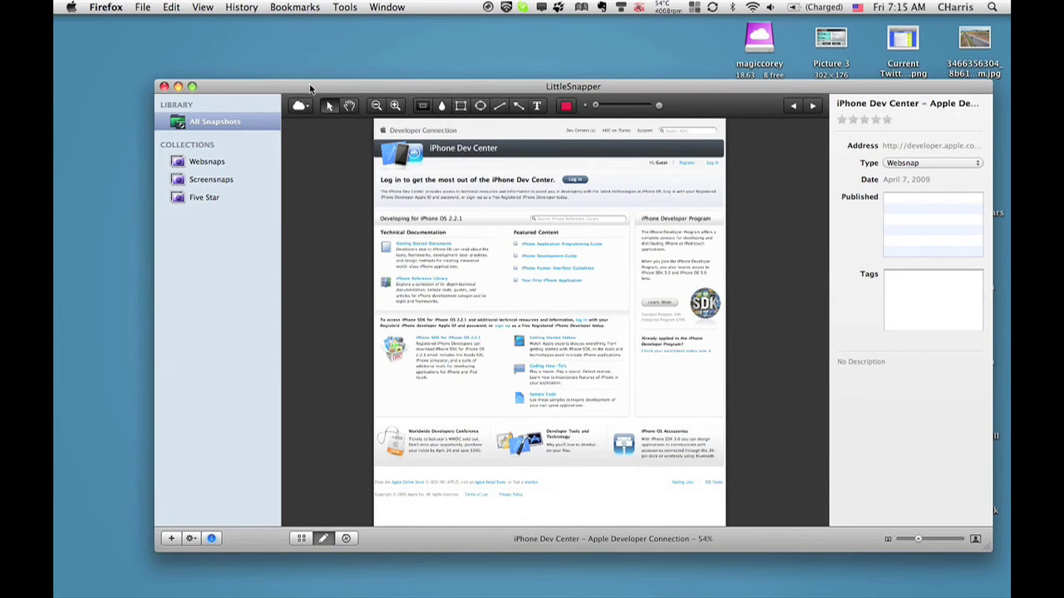
left_click(301, 105)
left_click(319, 116)
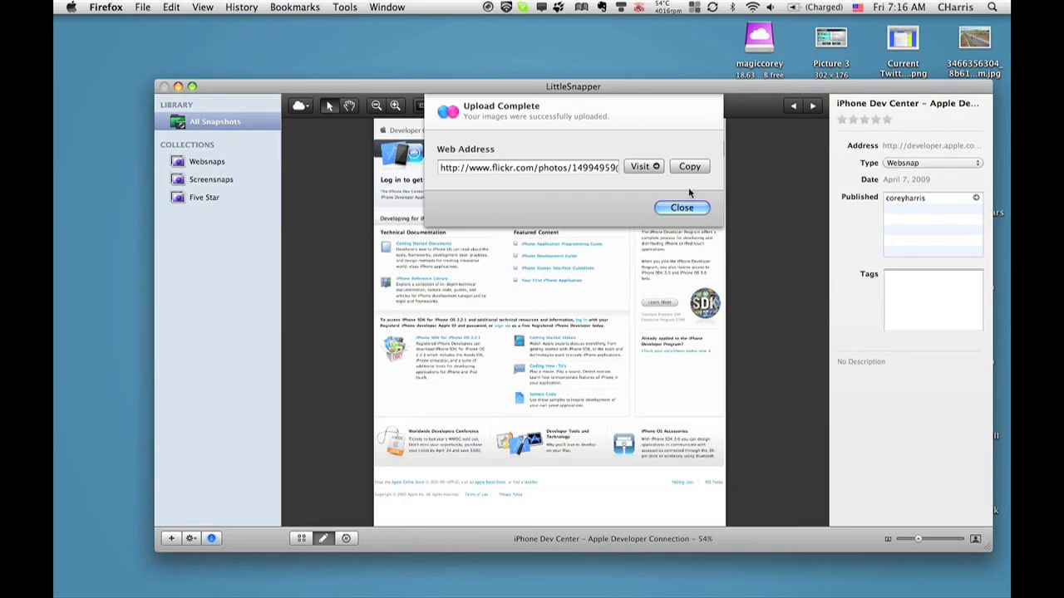
- View the uploaded iPhone Dev Center snapshot's Flickr photo page in Firefox
left_click(648, 168)
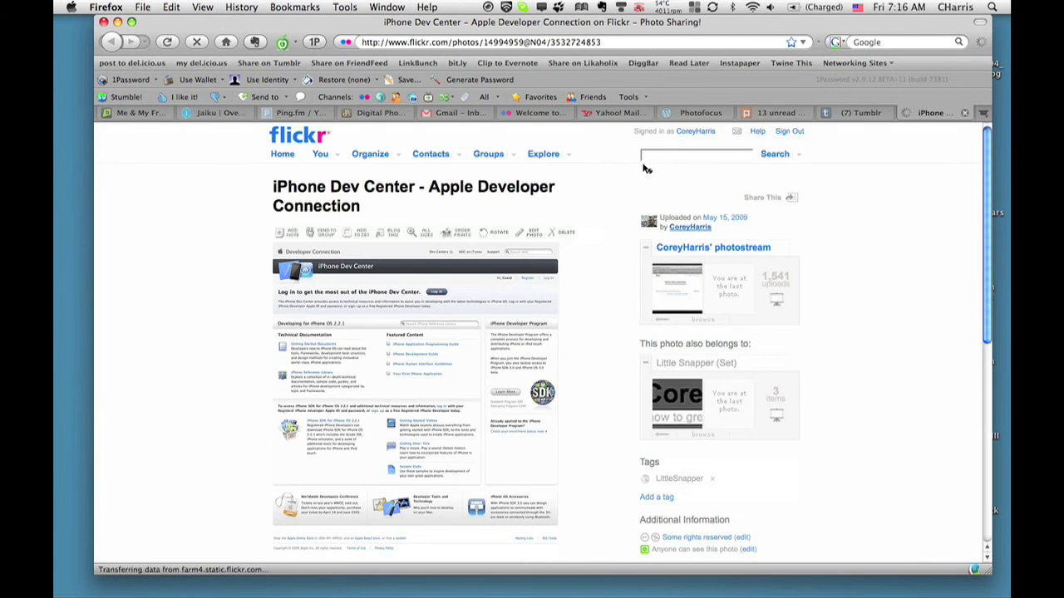
scroll(642, 168, "down", 10)
scroll(642, 168, "up", 10)
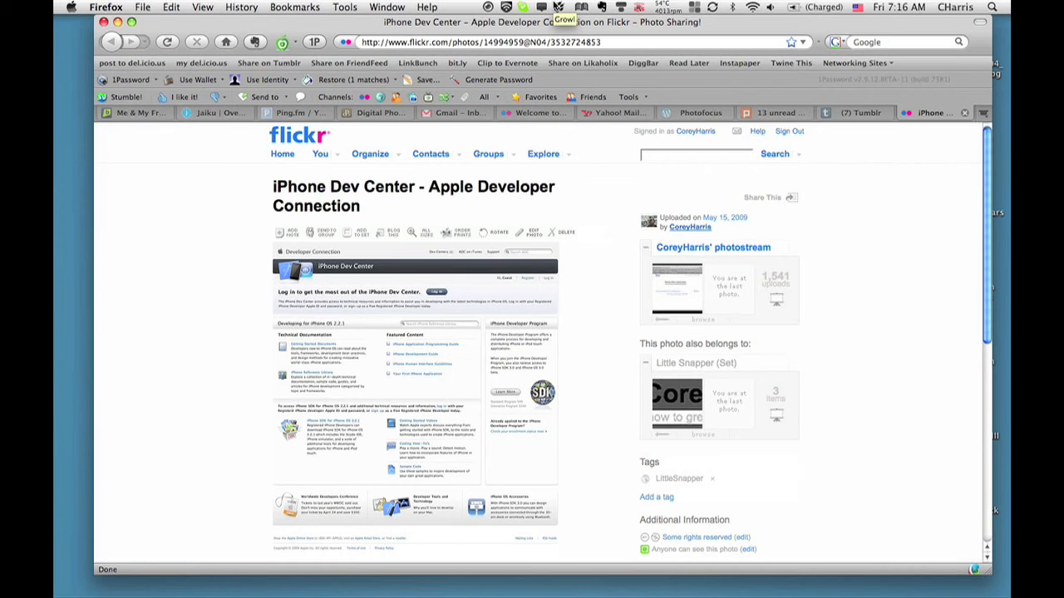
left_click(488, 8)
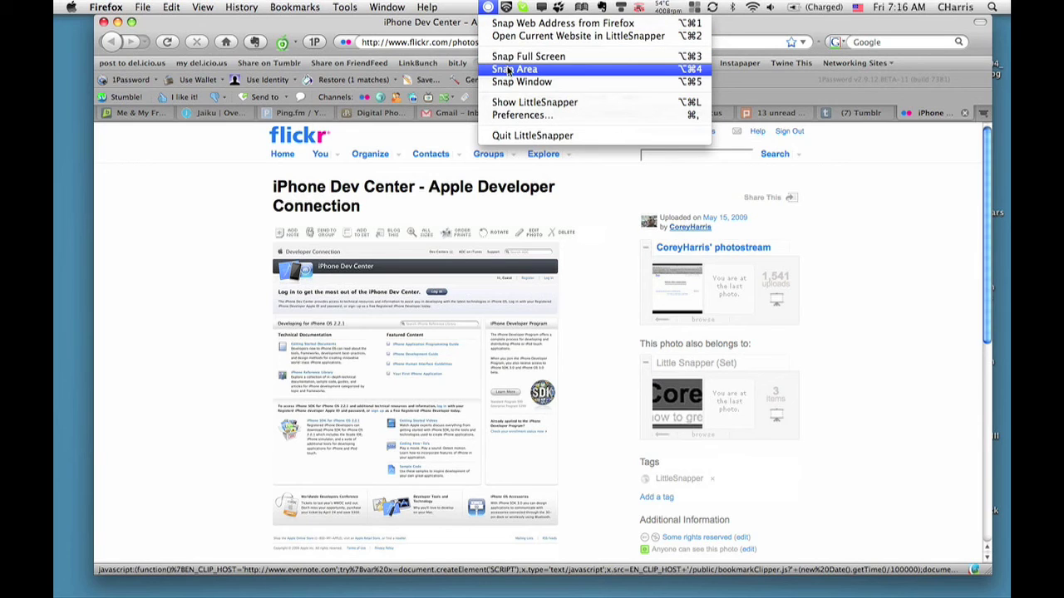